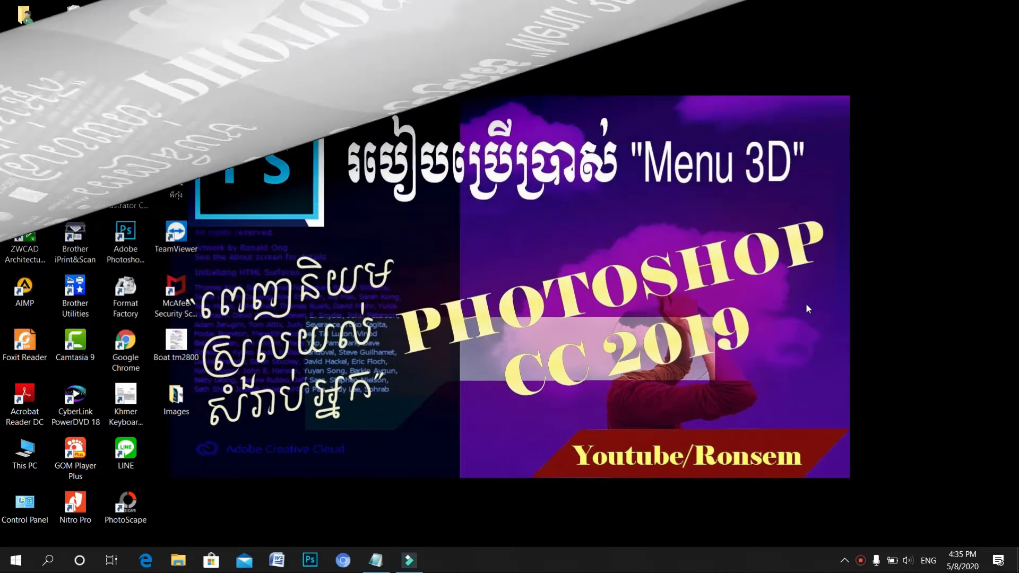
Step: Go through the Photoshop CC EP13 lesson outline in Notepad, highlighting each listed item and the closing message
{"action": "left_click", "coordinate": [391, 565]}
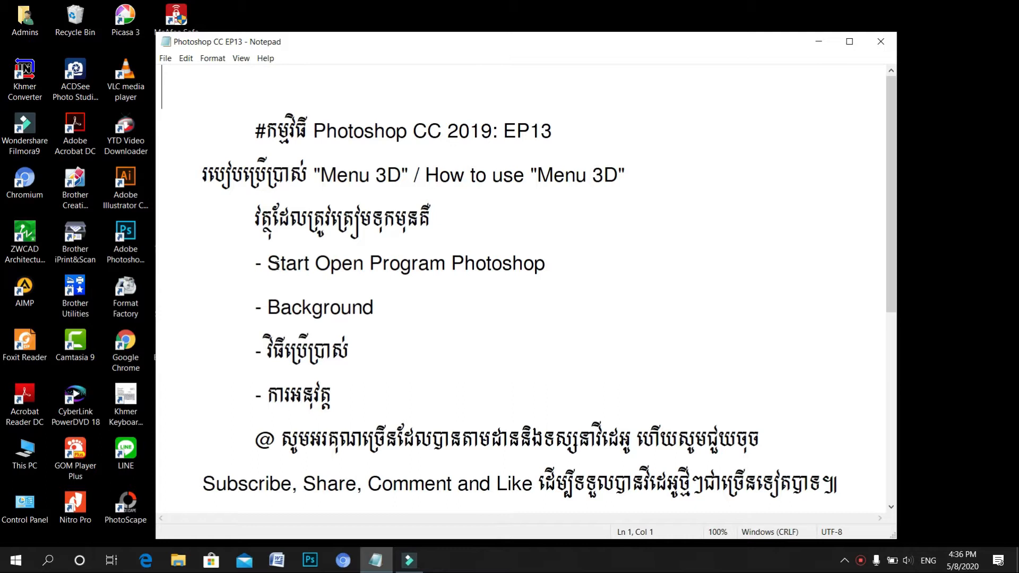
{"action": "left_click_drag", "start_coordinate": [269, 264], "coordinate": [553, 268]}
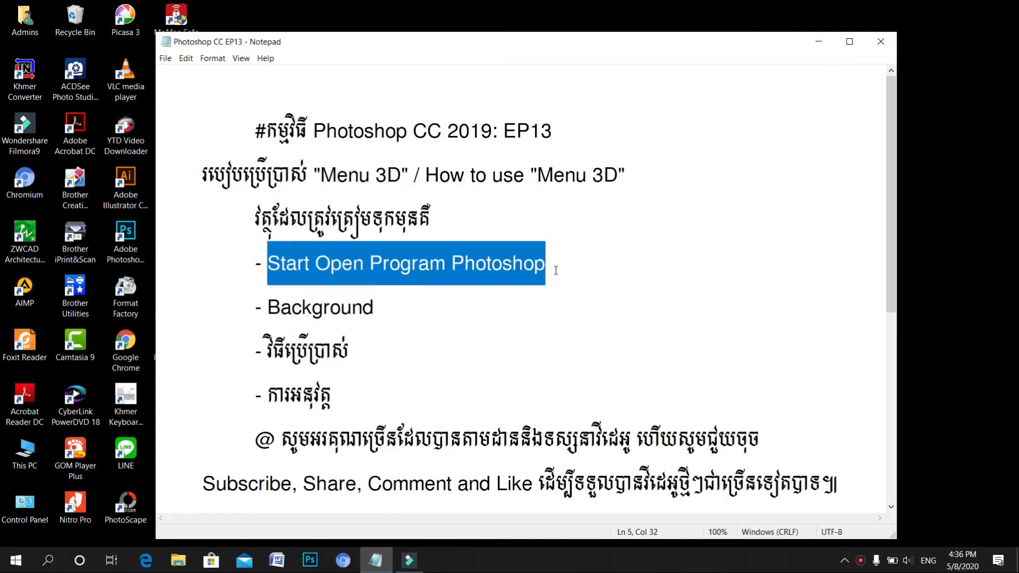
{"action": "left_click_drag", "start_coordinate": [271, 307], "coordinate": [389, 314]}
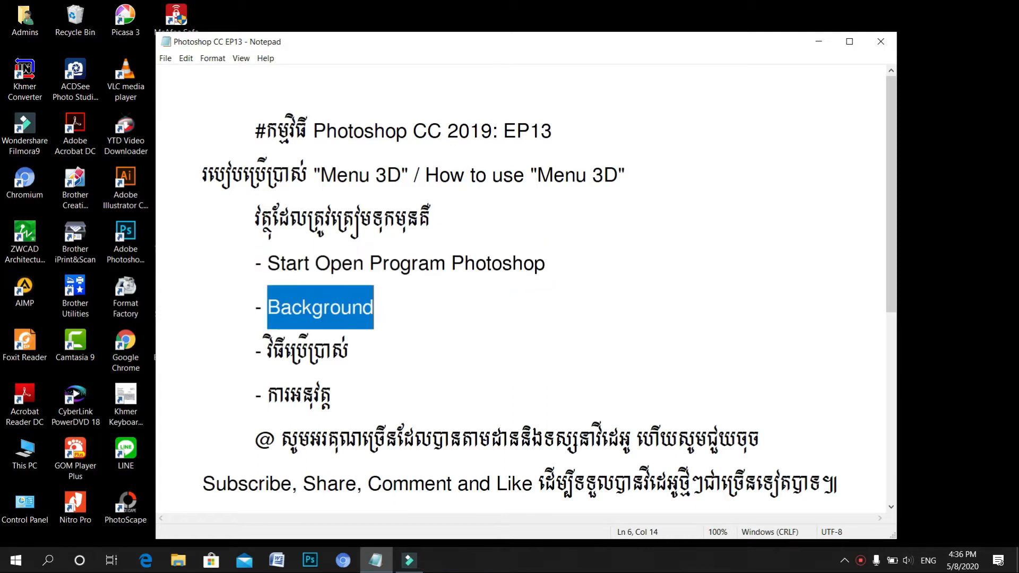
{"action": "left_click_drag", "start_coordinate": [267, 350], "coordinate": [357, 355]}
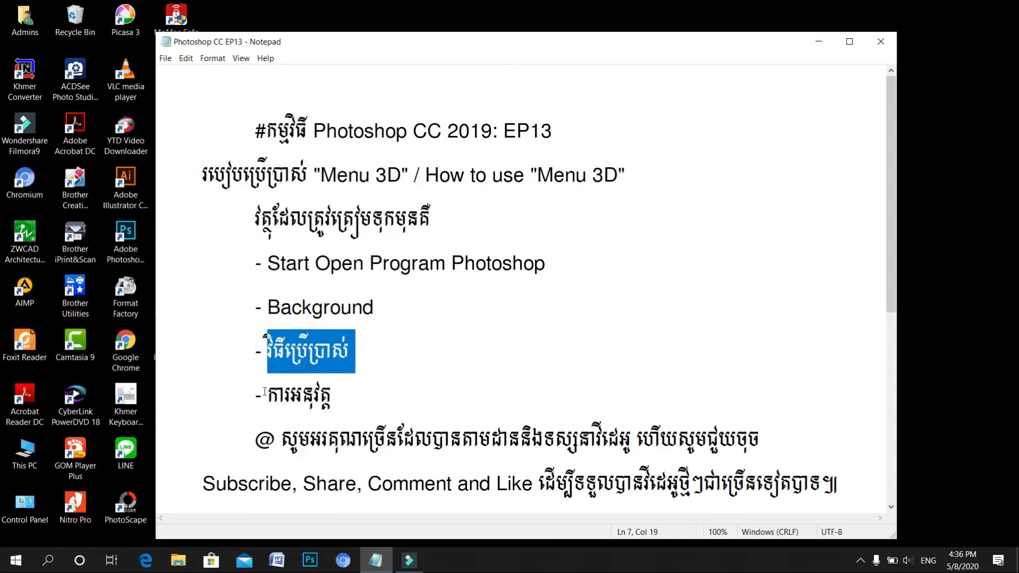
{"action": "left_click_drag", "start_coordinate": [265, 391], "coordinate": [335, 400]}
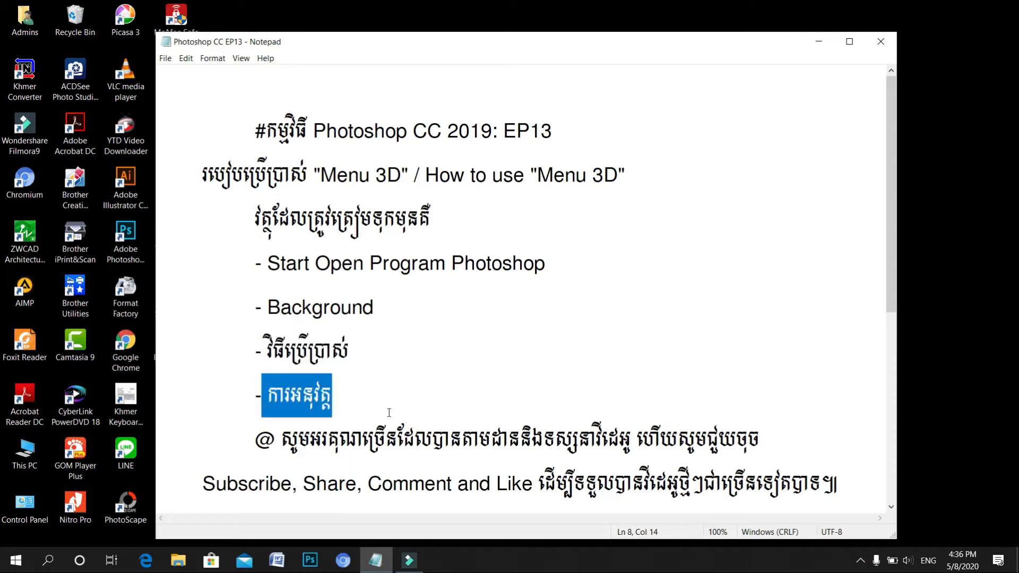
{"action": "left_click_drag", "start_coordinate": [283, 439], "coordinate": [835, 475]}
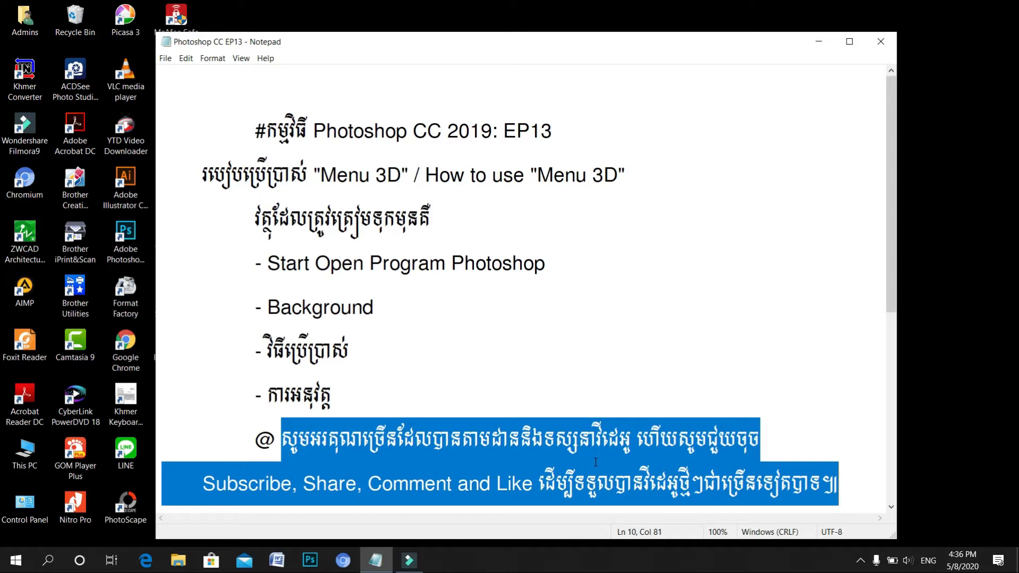
Step: Switch to Photoshop, open the 001 Angkor Wat image and convert its locked background into the ordinary layer Layer 0
{"action": "left_click", "coordinate": [820, 44]}
{"action": "left_click", "coordinate": [311, 560]}
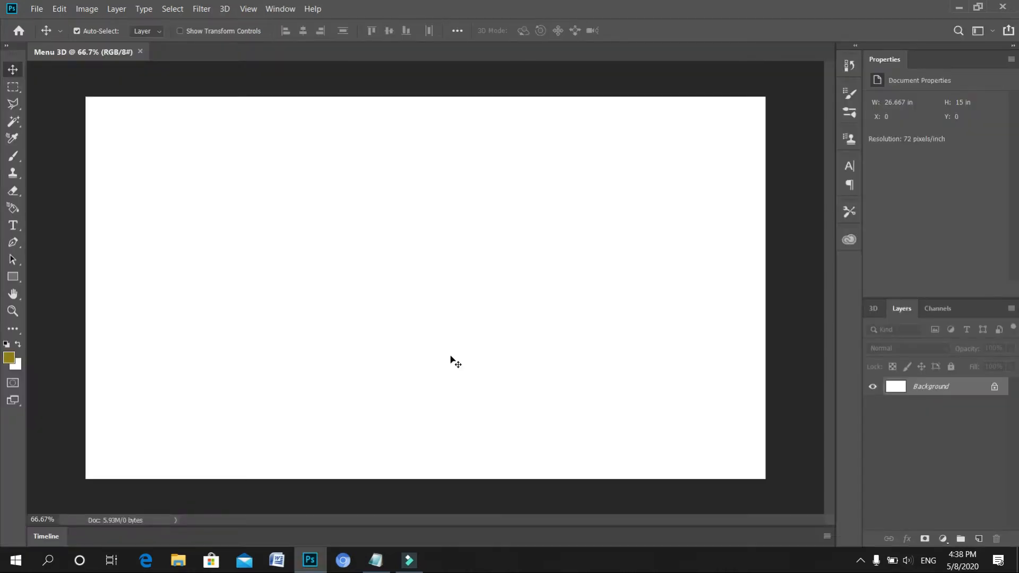
{"action": "key", "text": "ctrl+o"}
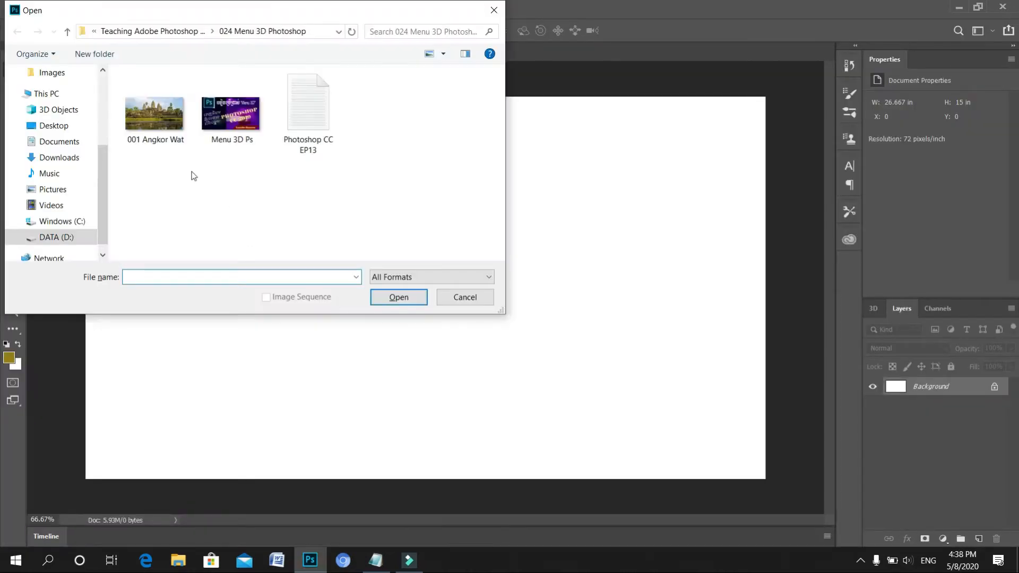
{"action": "double_click", "coordinate": [163, 126]}
{"action": "left_click", "coordinate": [393, 298]}
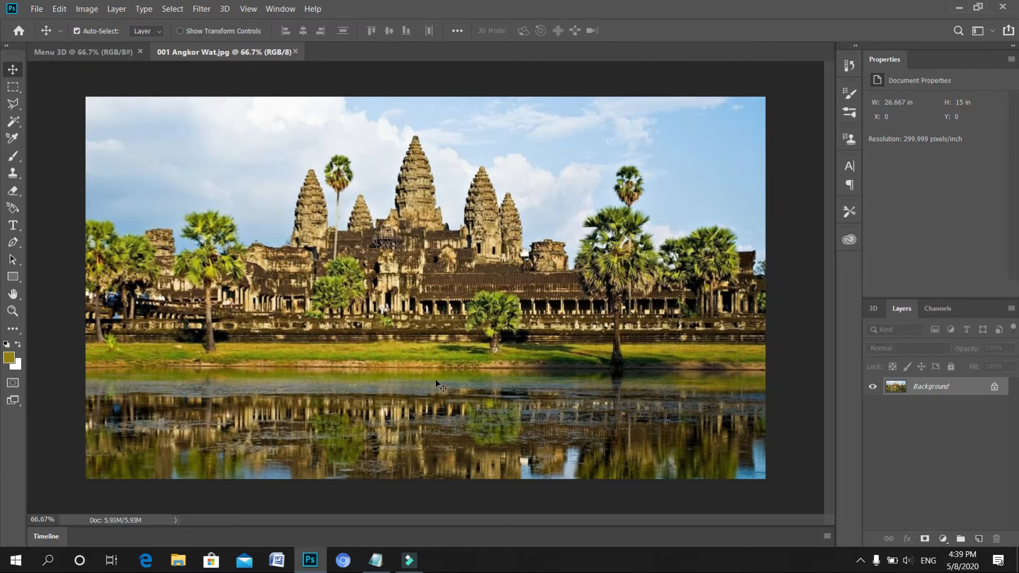
{"action": "double_click", "coordinate": [964, 389]}
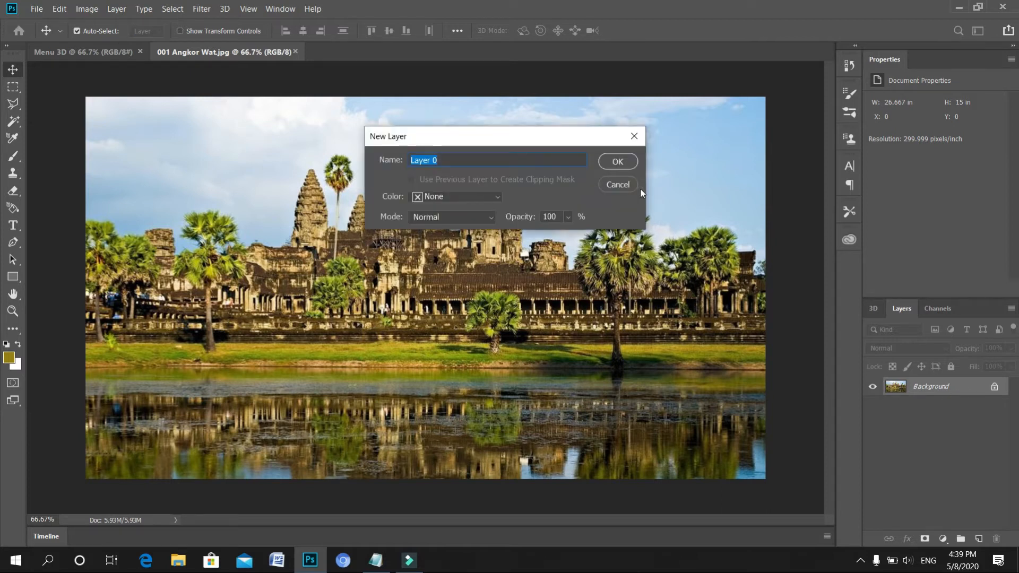
{"action": "left_click", "coordinate": [628, 164]}
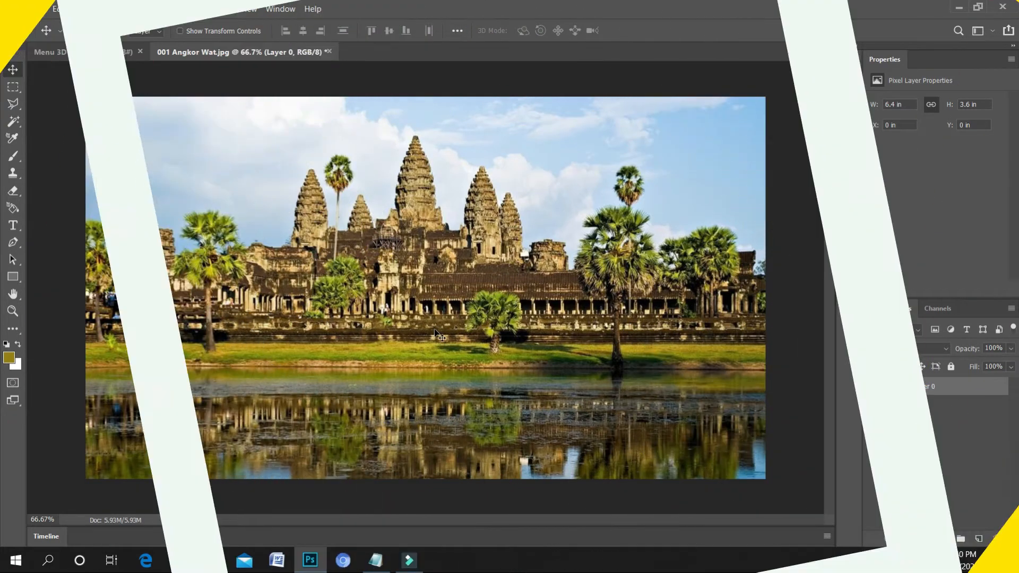
Step: Set up the Type tool with the font Khmer OS Muol Light at 72 pt in the tan colour cdae6e
{"action": "left_click", "coordinate": [13, 226]}
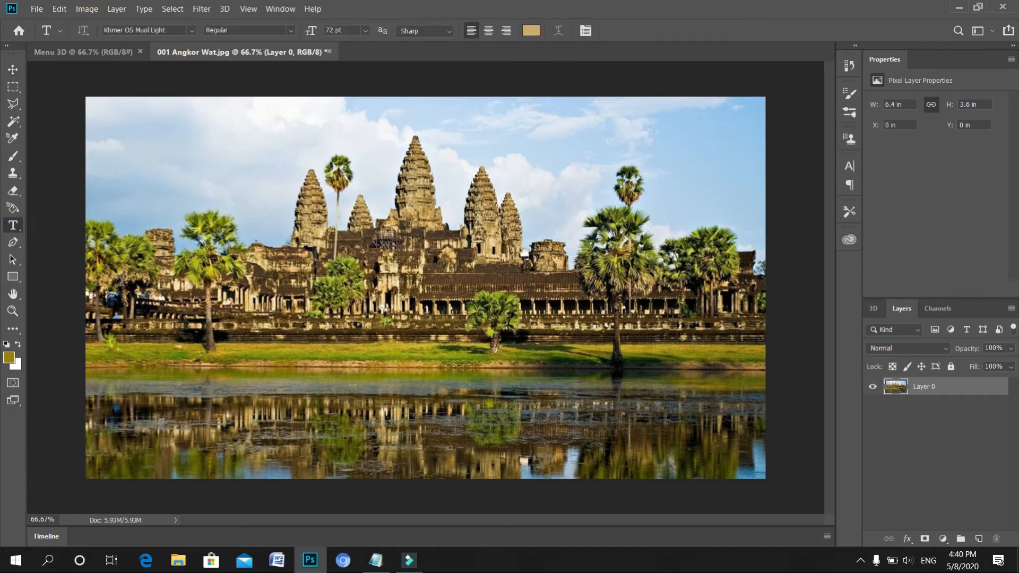
{"action": "left_click", "coordinate": [191, 30]}
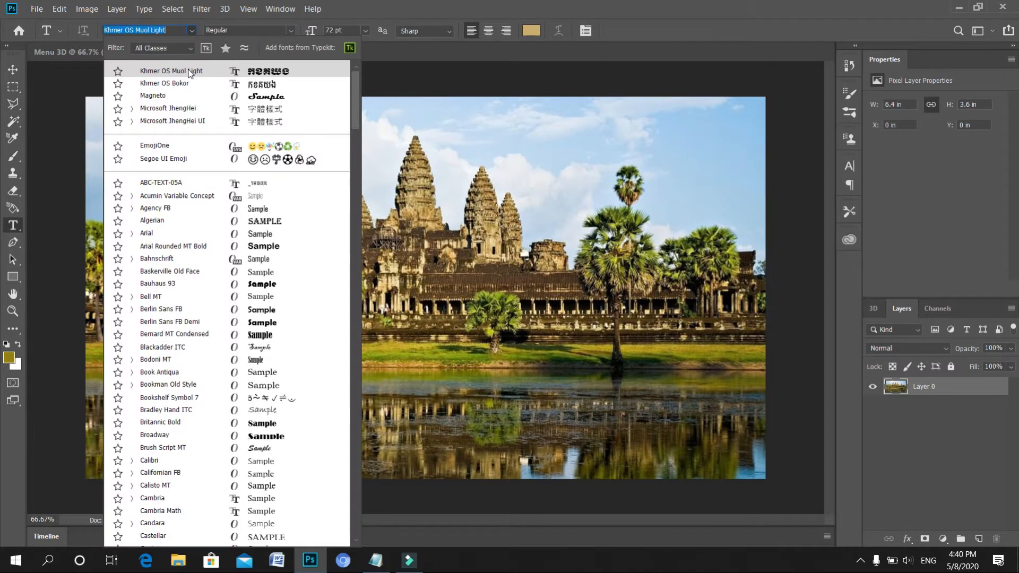
{"action": "left_click", "coordinate": [189, 73]}
{"action": "left_click", "coordinate": [365, 30]}
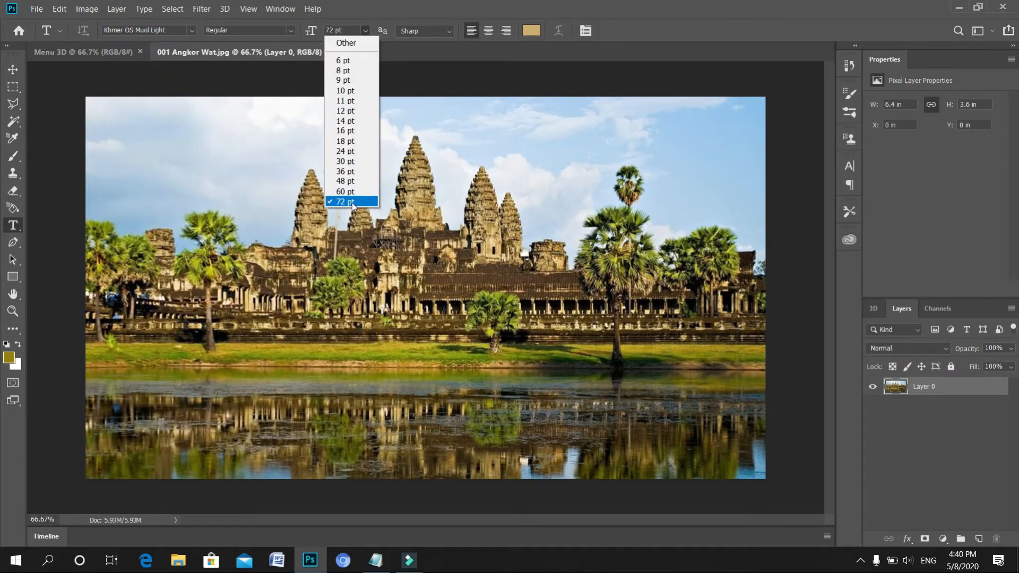
{"action": "left_click", "coordinate": [353, 203]}
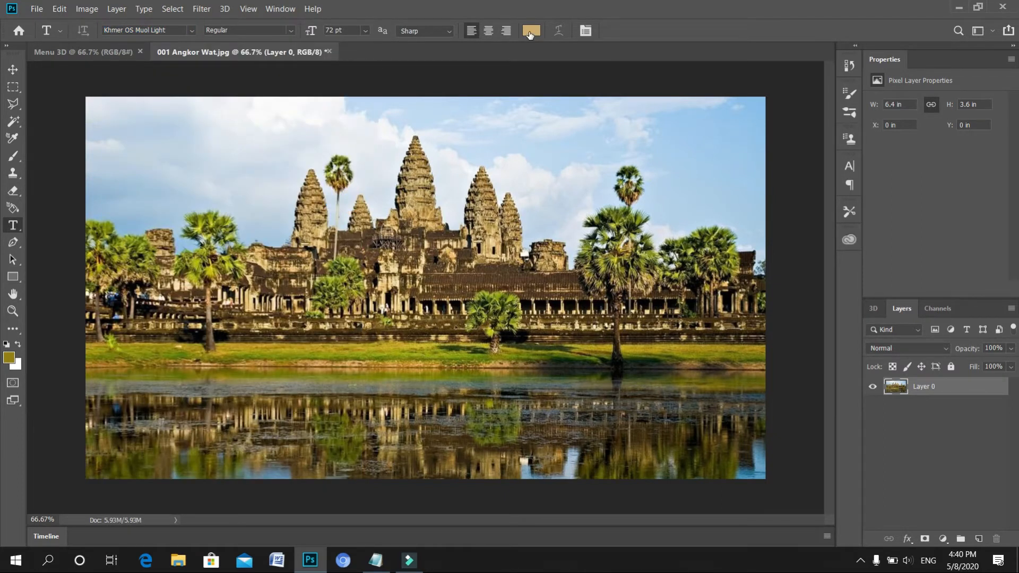
{"action": "left_click", "coordinate": [530, 31]}
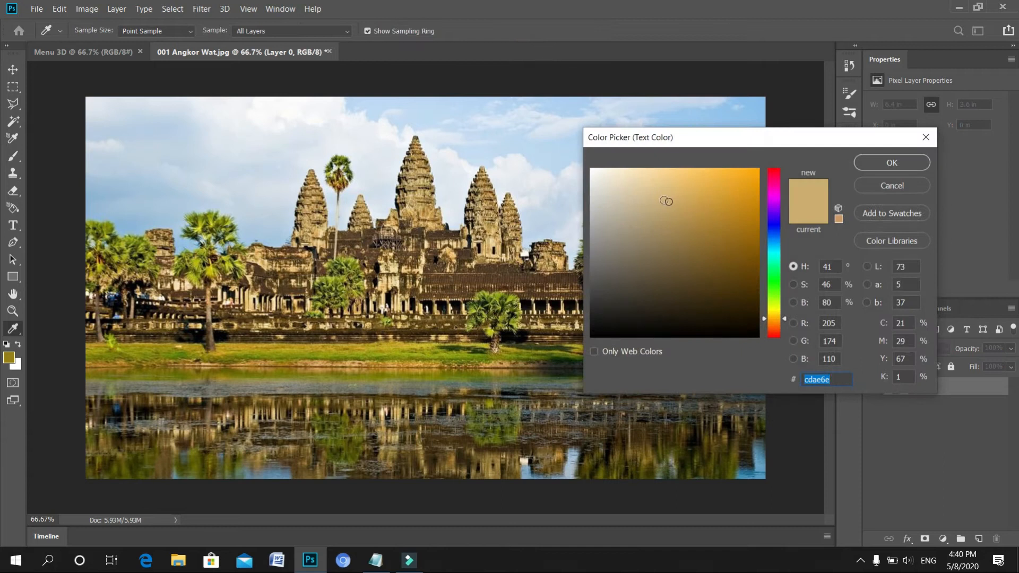
{"action": "left_click", "coordinate": [891, 163]}
Step: Draw a wide text box across the lower half of the image and enter the Khmer text "សួស្តីអង្គរ"
{"action": "left_click_drag", "start_coordinate": [127, 318], "coordinate": [715, 446]}
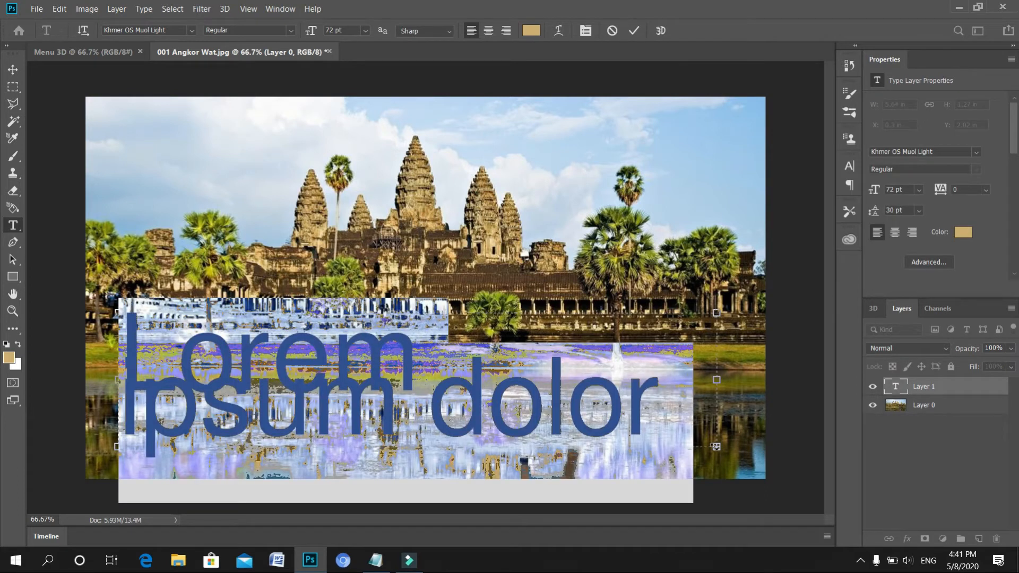
{"action": "key", "text": "alt+shift"}
{"action": "type", "text": "អ"}
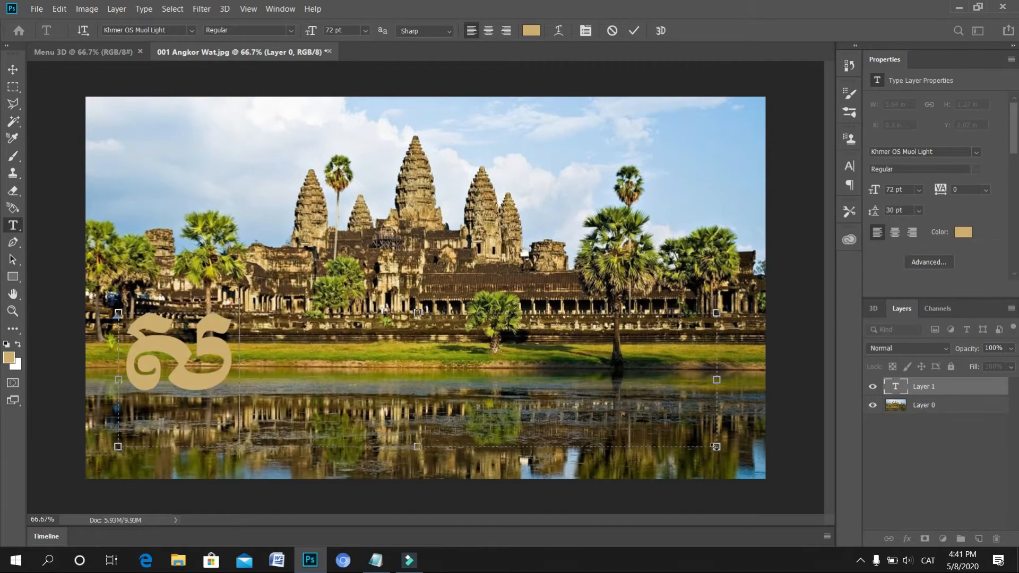
{"action": "type", "text": "្ឃល្ណ"}
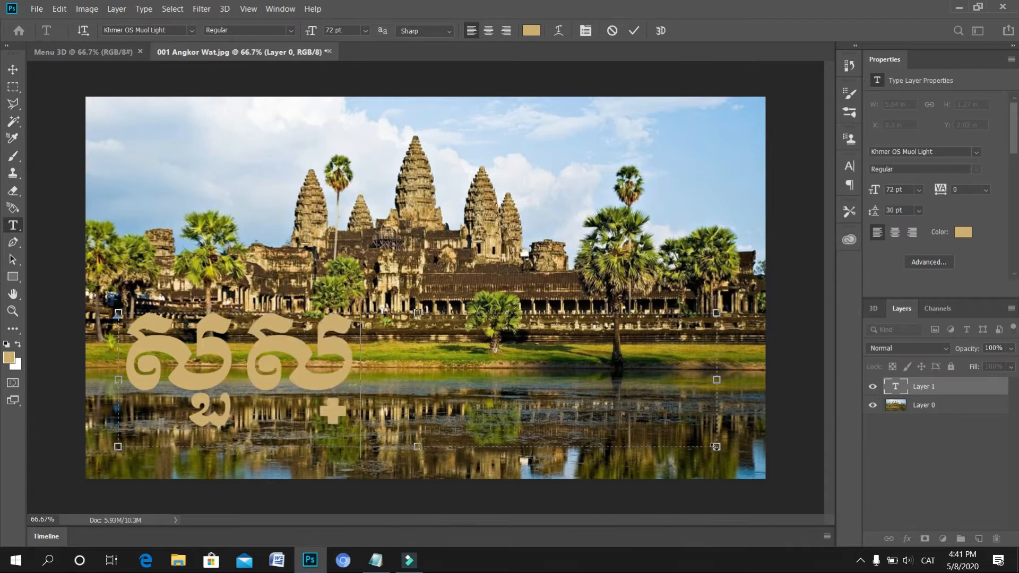
{"action": "type", "text": "ីមជ"}
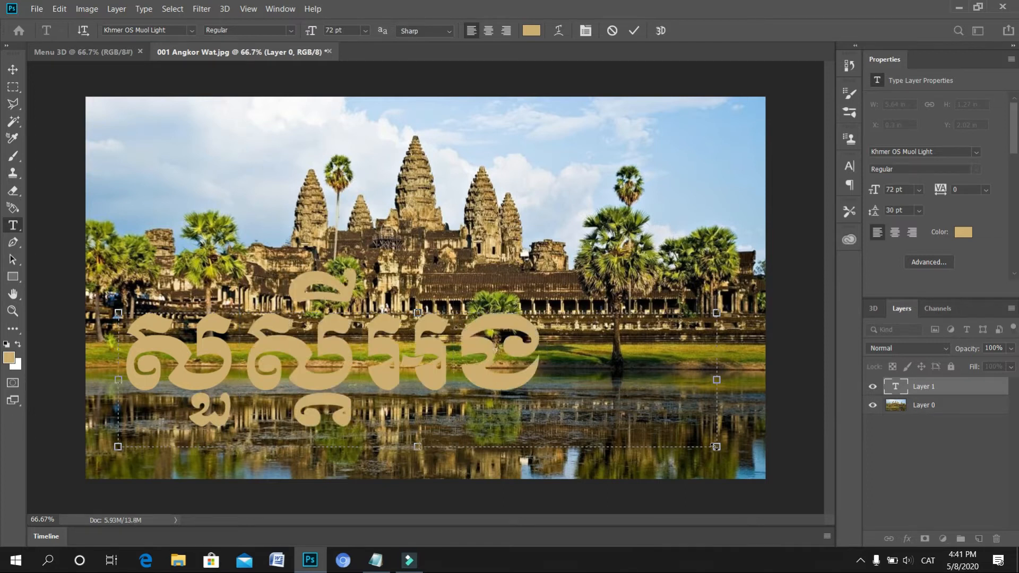
{"action": "type", "text": "្ណ"}
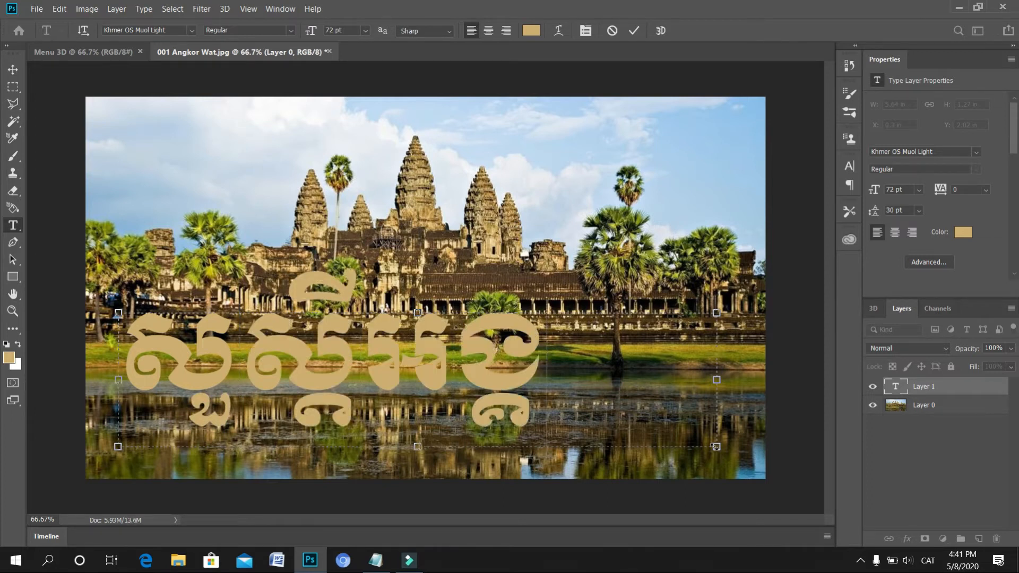
{"action": "type", "text": "រ"}
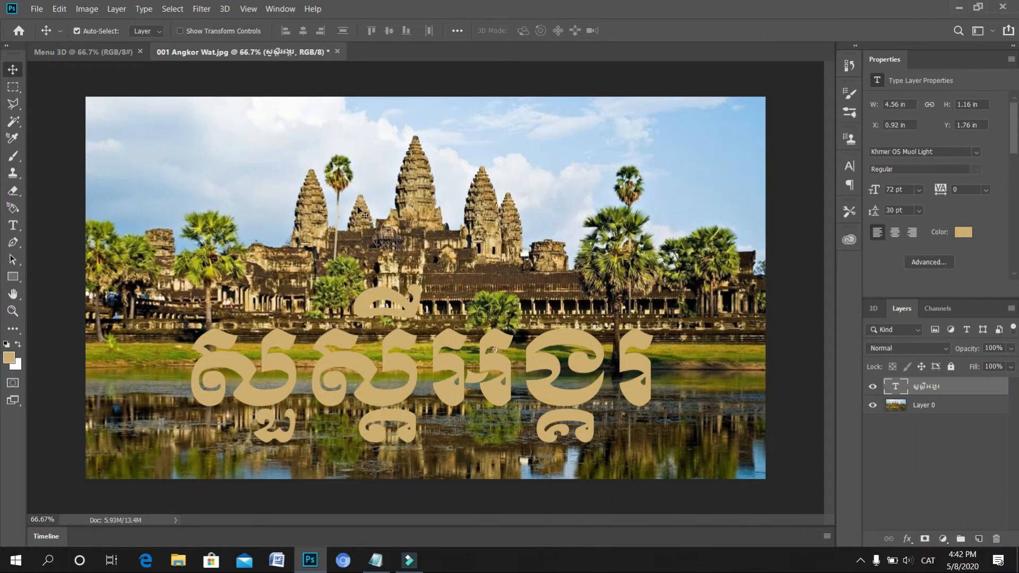
Step: Create a 3D extrusion from the text layer, adjusting its uniform scale and the camera tilt to view the letters slightly from above
{"action": "left_click", "coordinate": [224, 9]}
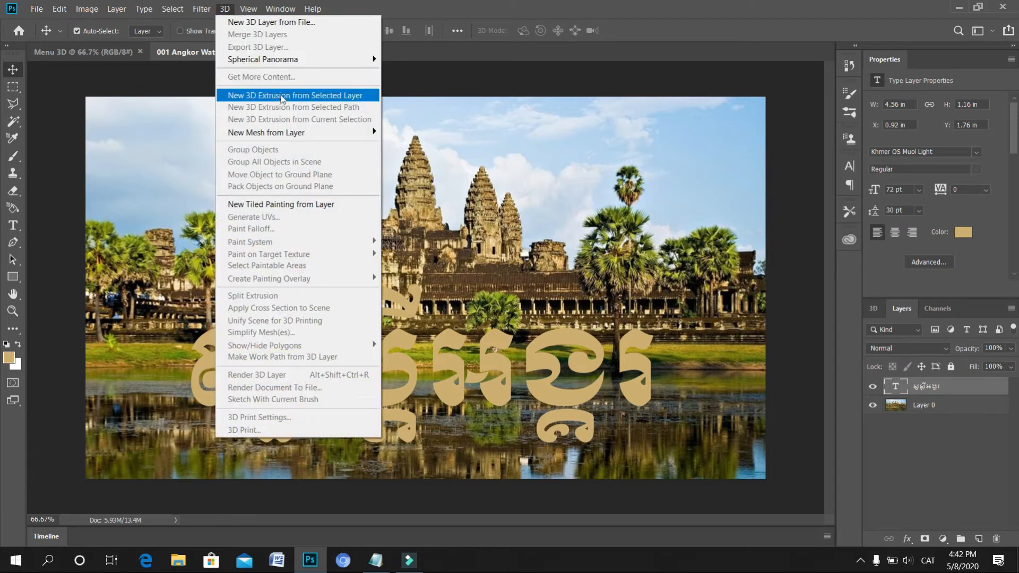
{"action": "left_click", "coordinate": [308, 98]}
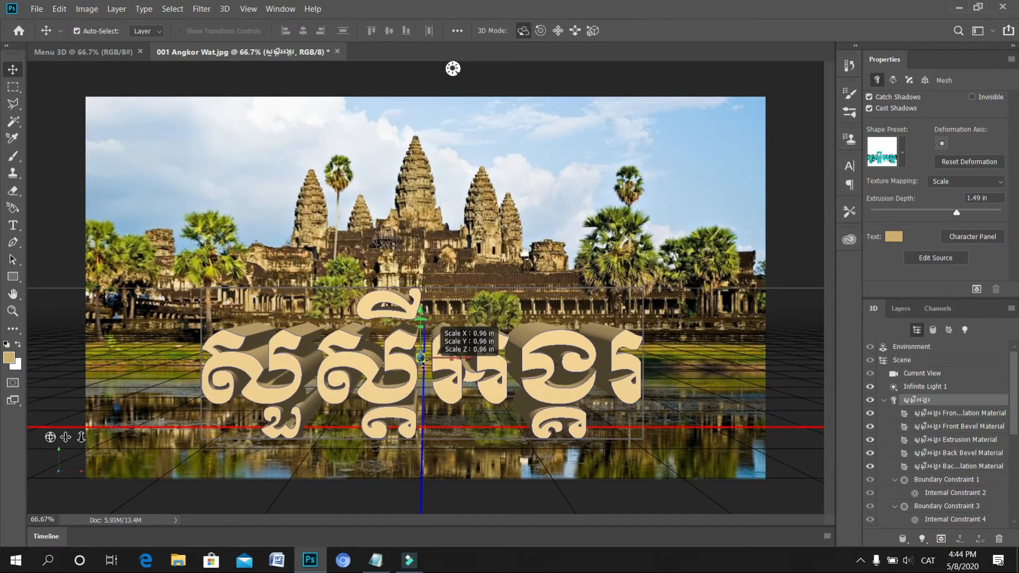
{"action": "mouse_move", "coordinate": [420, 357]}
{"action": "left_mouse_down"}
{"action": "mouse_move", "coordinate": [417, 285]}
{"action": "mouse_move", "coordinate": [422, 361]}
{"action": "left_mouse_up"}
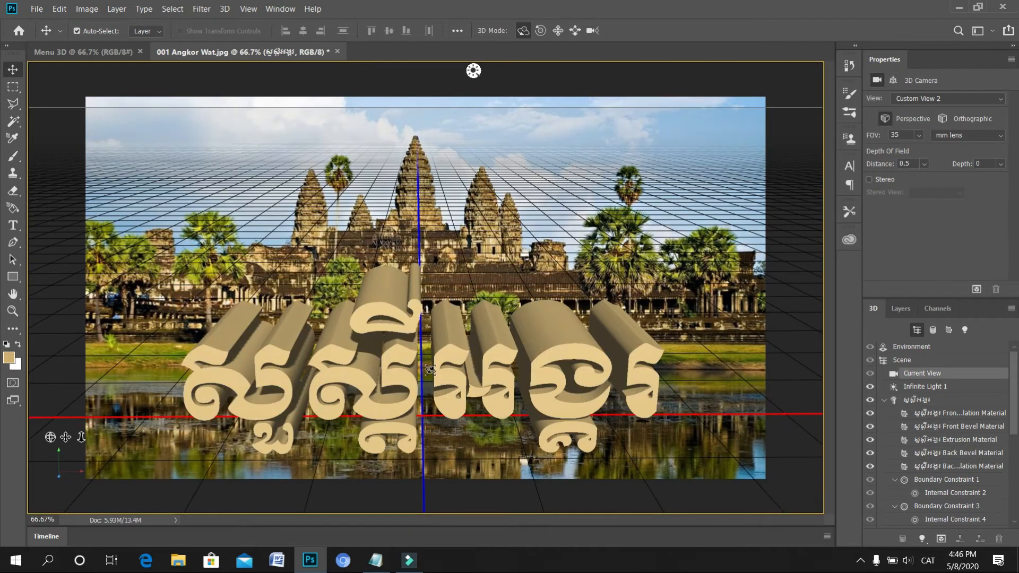
{"action": "left_click_drag", "start_coordinate": [478, 353], "coordinate": [476, 365]}
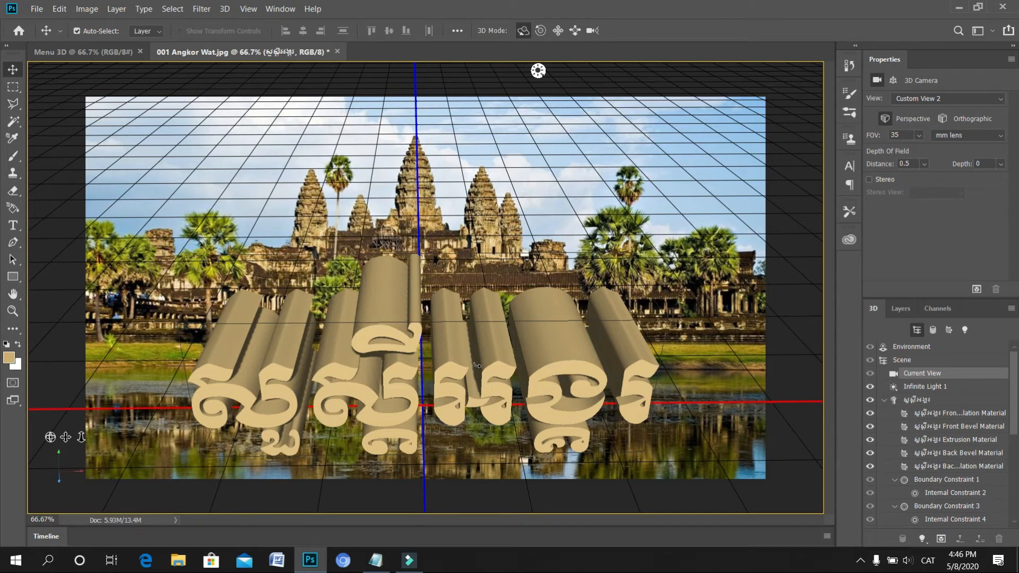
{"action": "left_click_drag", "start_coordinate": [476, 365], "coordinate": [480, 353]}
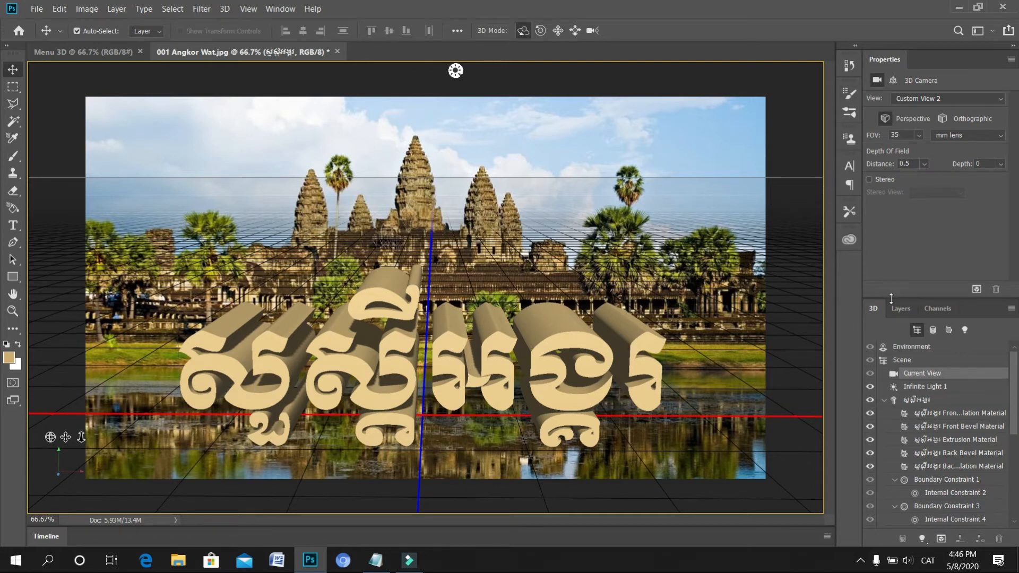
Step: Try several shape presets on the 3D text mesh, including beveled and rounded fronts, and apply the first, flat-faced preset
{"action": "left_click", "coordinate": [932, 330]}
{"action": "left_click", "coordinate": [902, 152]}
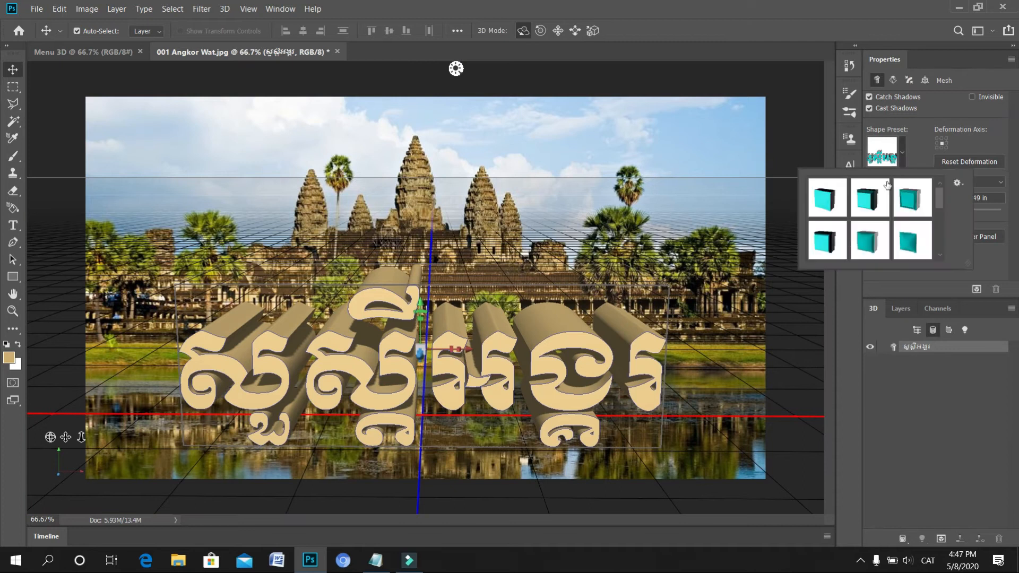
{"action": "left_click", "coordinate": [827, 206]}
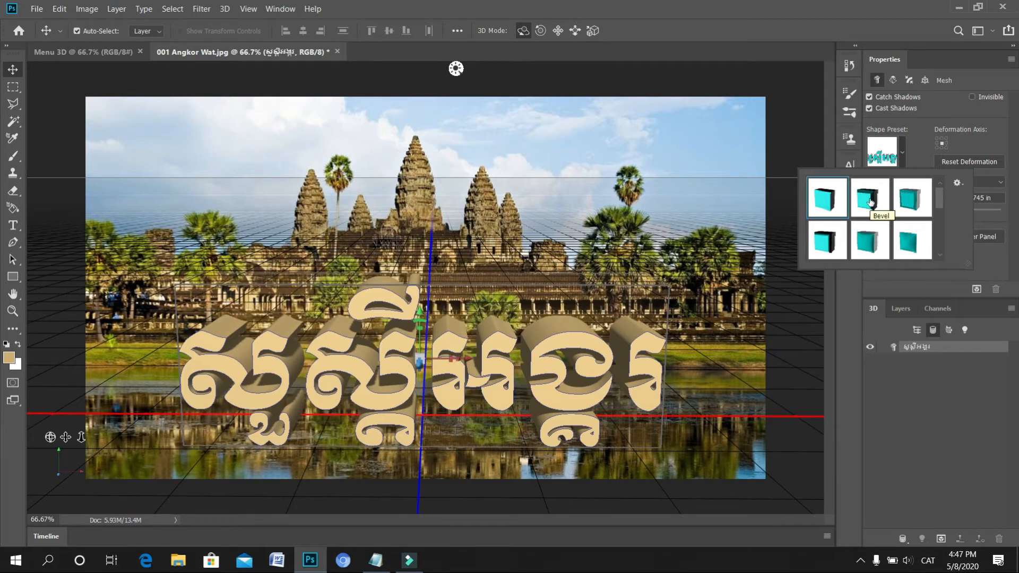
{"action": "left_click", "coordinate": [869, 243]}
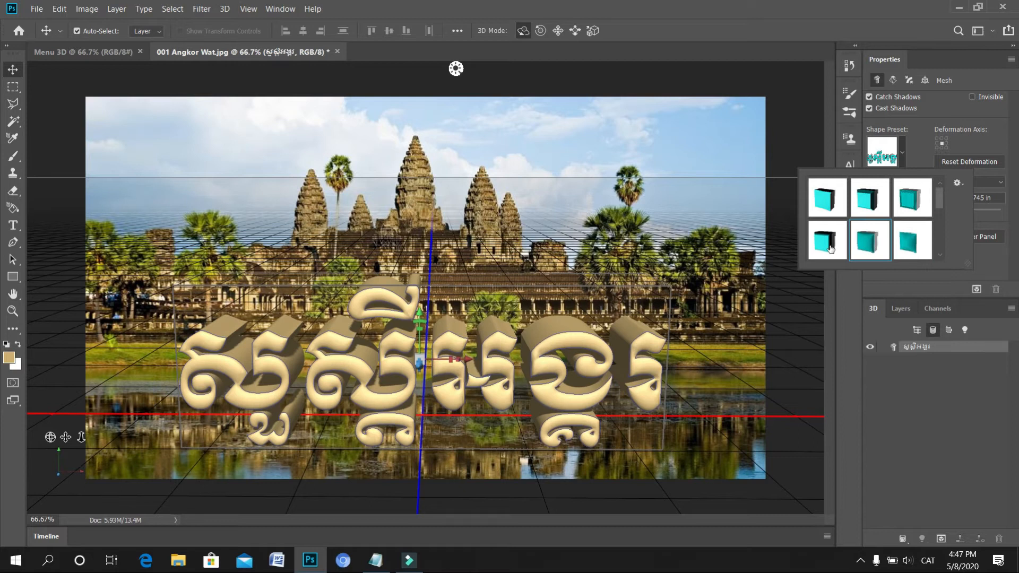
{"action": "left_click", "coordinate": [828, 242]}
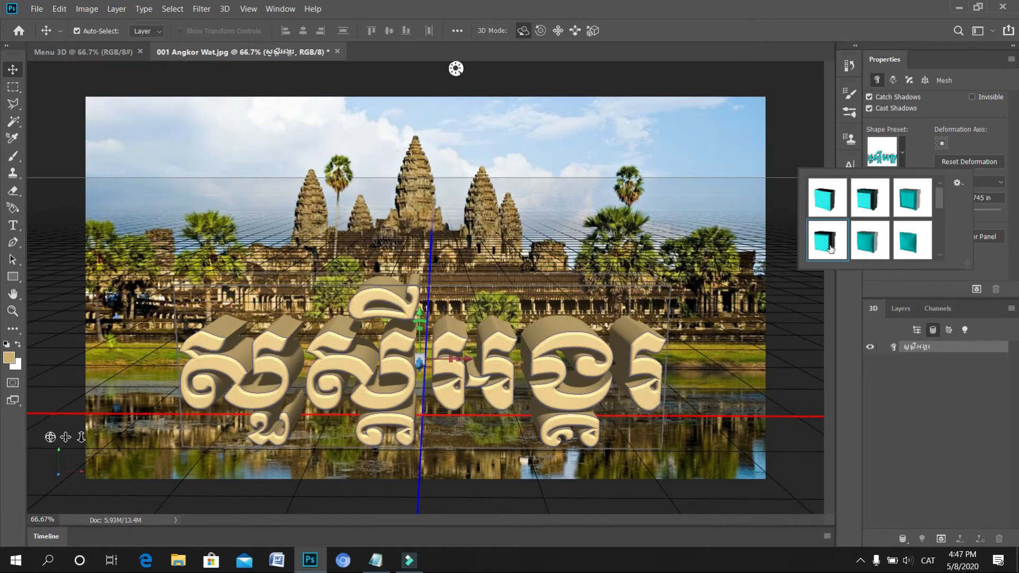
{"action": "left_click", "coordinate": [826, 198]}
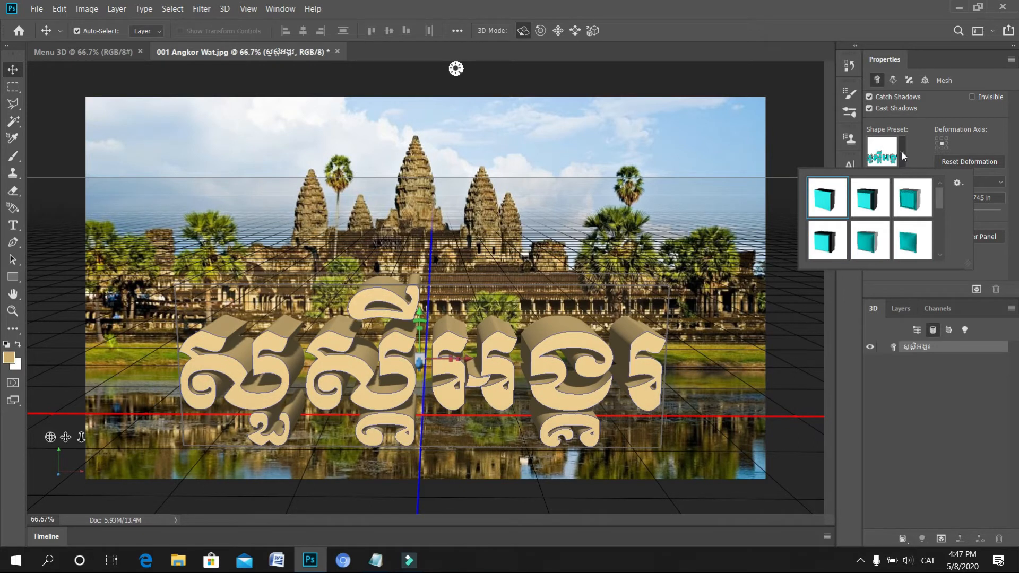
{"action": "left_click", "coordinate": [902, 154]}
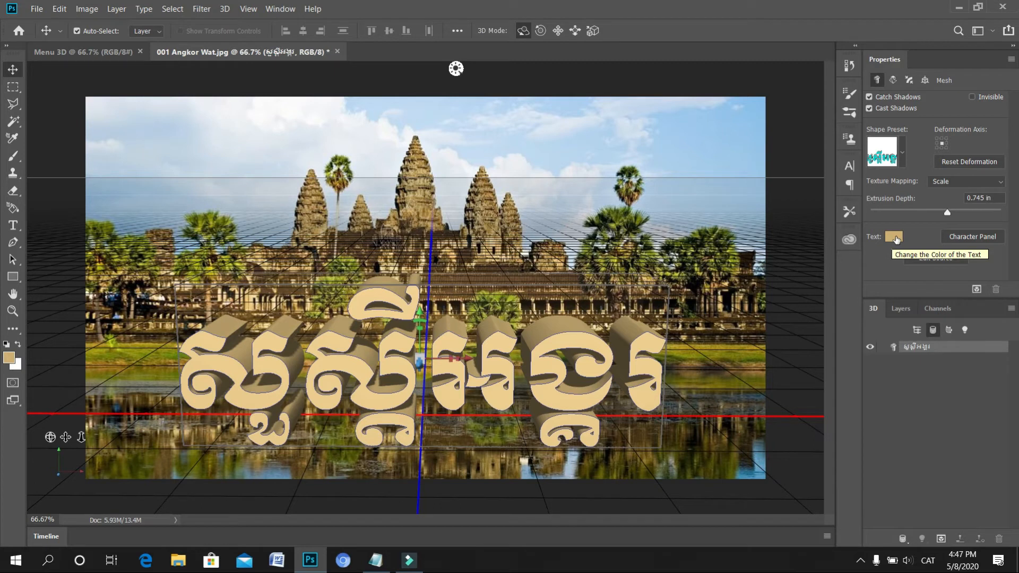
Step: Try different intensities and hues for the 3D text colour and apply a pink of RGB 242, 45, 138 at -1.00 stops
{"action": "left_click", "coordinate": [896, 239]}
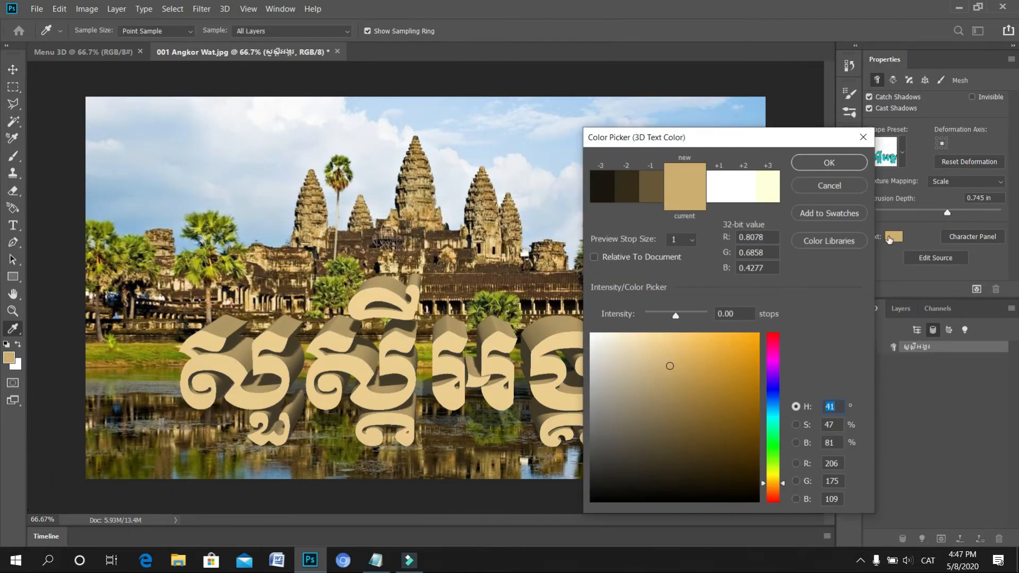
{"action": "left_click", "coordinate": [718, 189]}
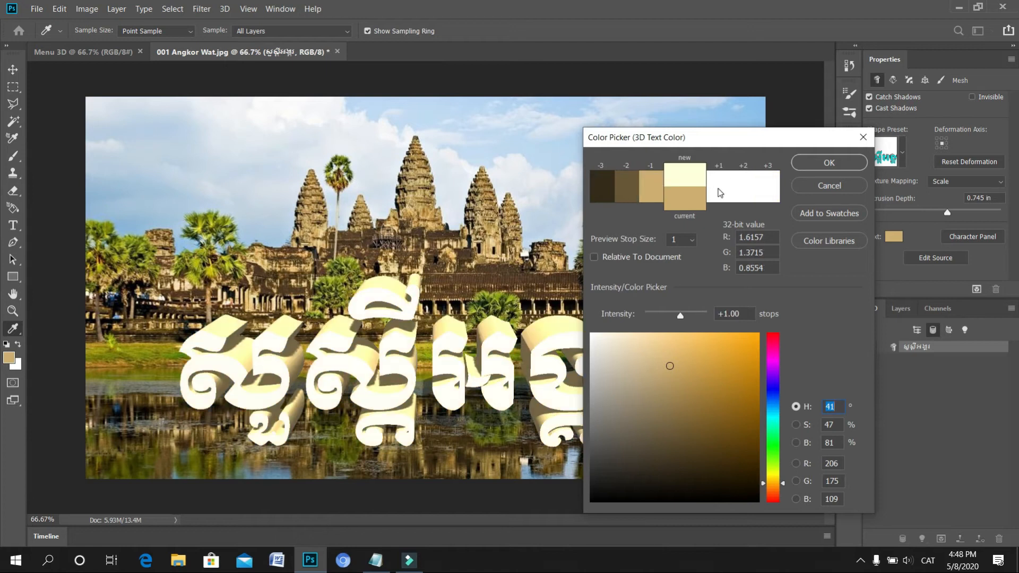
{"action": "left_click", "coordinate": [621, 189]}
{"action": "left_click", "coordinate": [775, 341]}
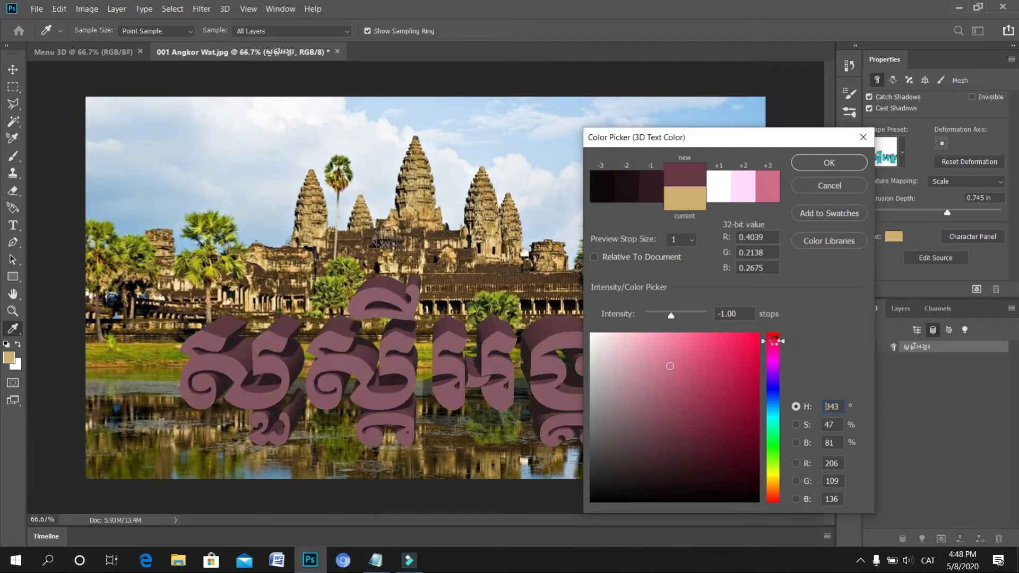
{"action": "left_click", "coordinate": [747, 346]}
{"action": "left_click", "coordinate": [749, 392]}
{"action": "left_click", "coordinate": [750, 339]}
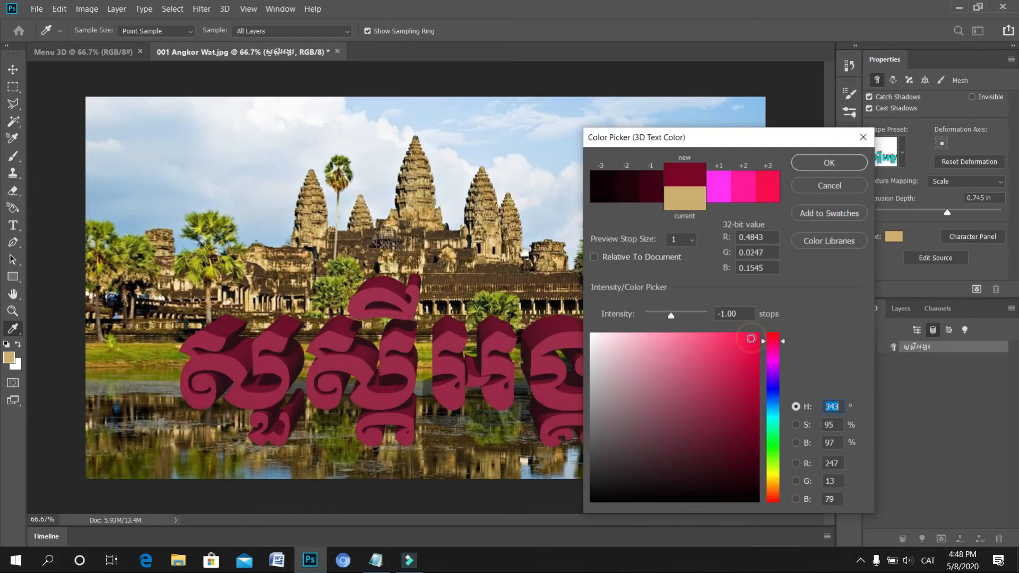
{"action": "left_click", "coordinate": [729, 341]}
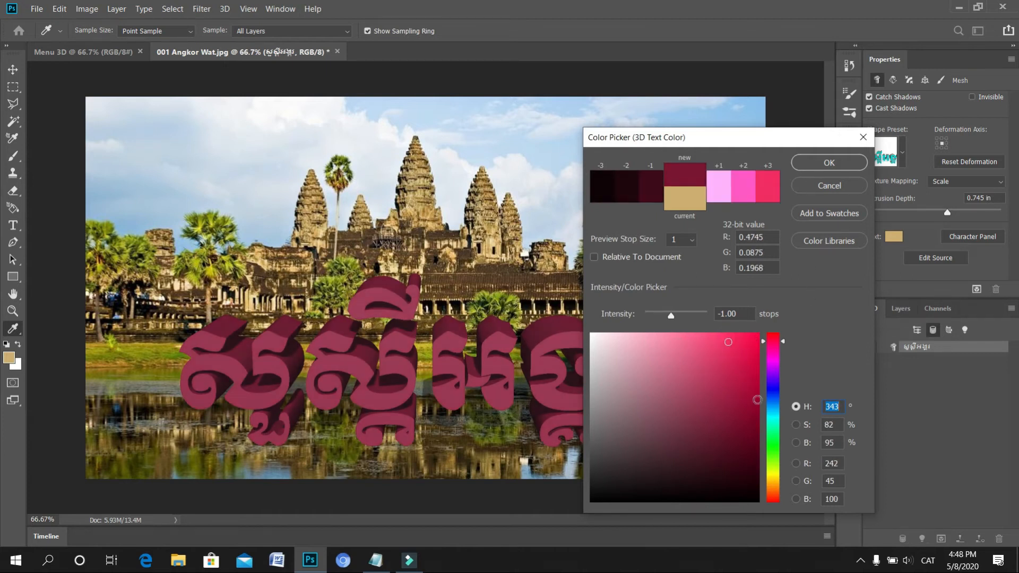
{"action": "left_click", "coordinate": [773, 389]}
{"action": "left_click", "coordinate": [772, 363]}
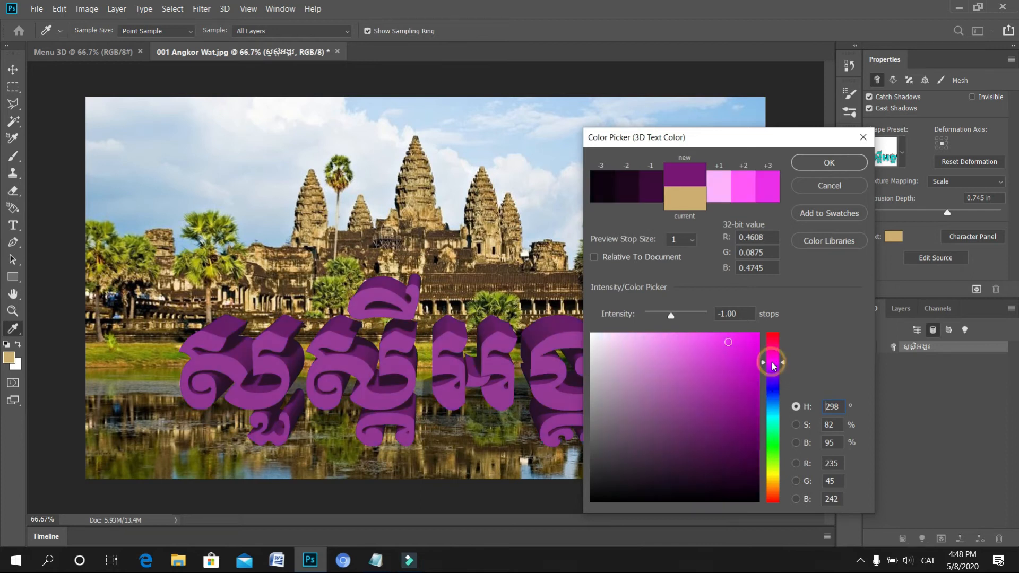
{"action": "left_click", "coordinate": [772, 347]}
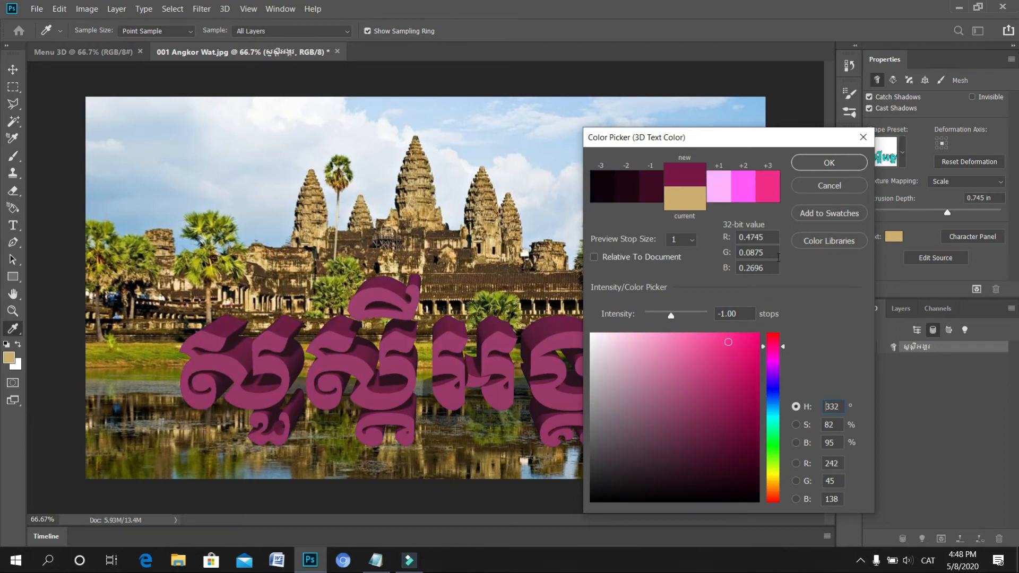
{"action": "left_click", "coordinate": [821, 166]}
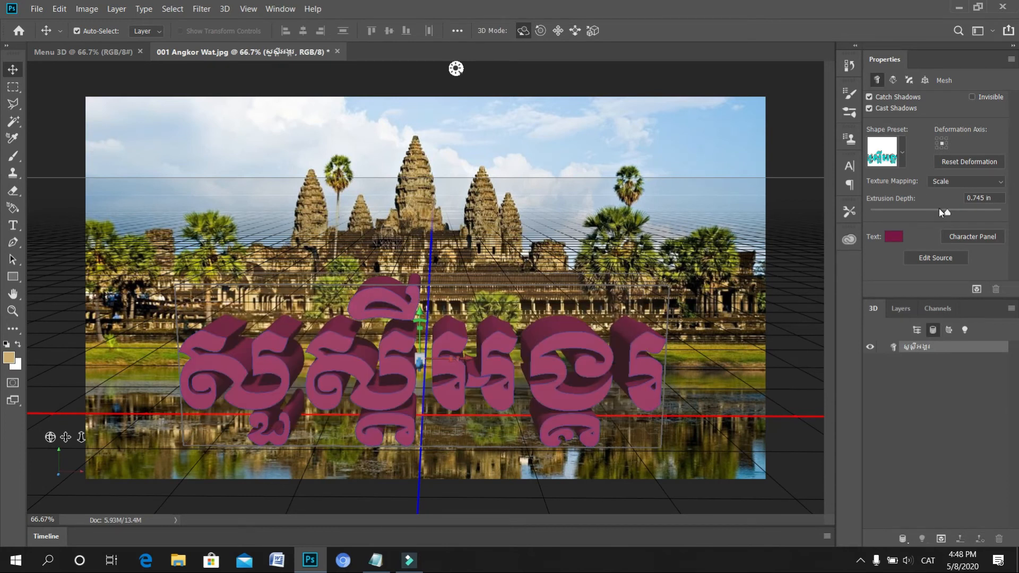
Step: Reduce the text's extrusion depth to 0.444 in and recolour it yellow with RGB 246, 204, 11 at 0.00 stops
{"action": "mouse_move", "coordinate": [948, 217]}
{"action": "left_mouse_down"}
{"action": "mouse_move", "coordinate": [924, 214]}
{"action": "mouse_move", "coordinate": [953, 214]}
{"action": "mouse_move", "coordinate": [923, 214]}
{"action": "mouse_move", "coordinate": [942, 213]}
{"action": "left_mouse_up"}
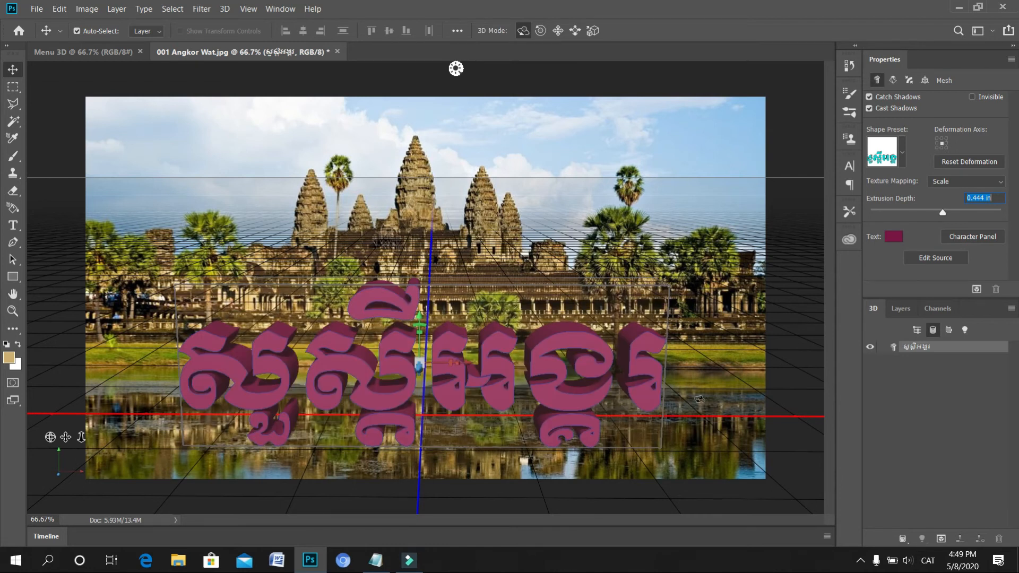
{"action": "left_click", "coordinate": [893, 236]}
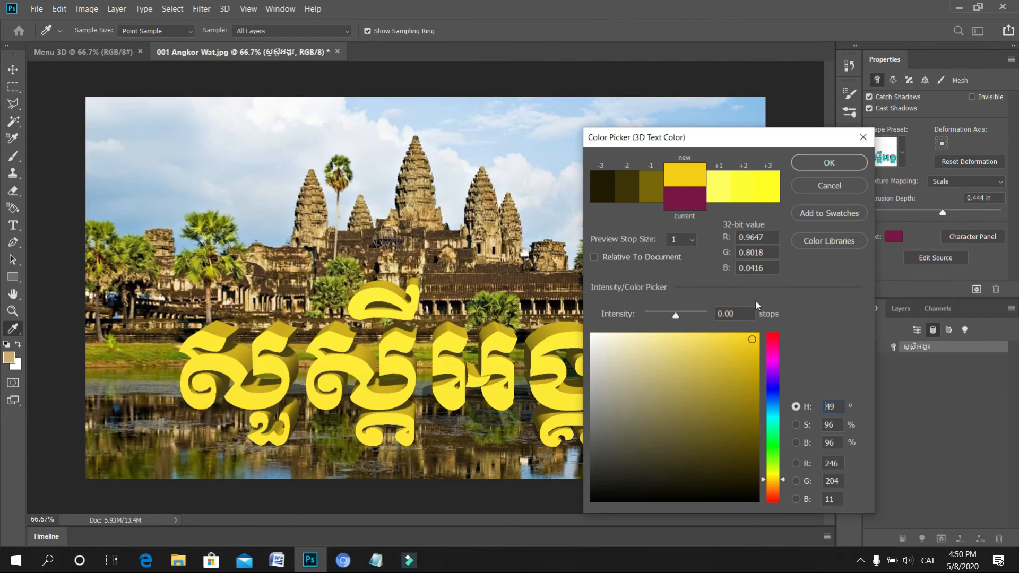
{"action": "left_click", "coordinate": [836, 164]}
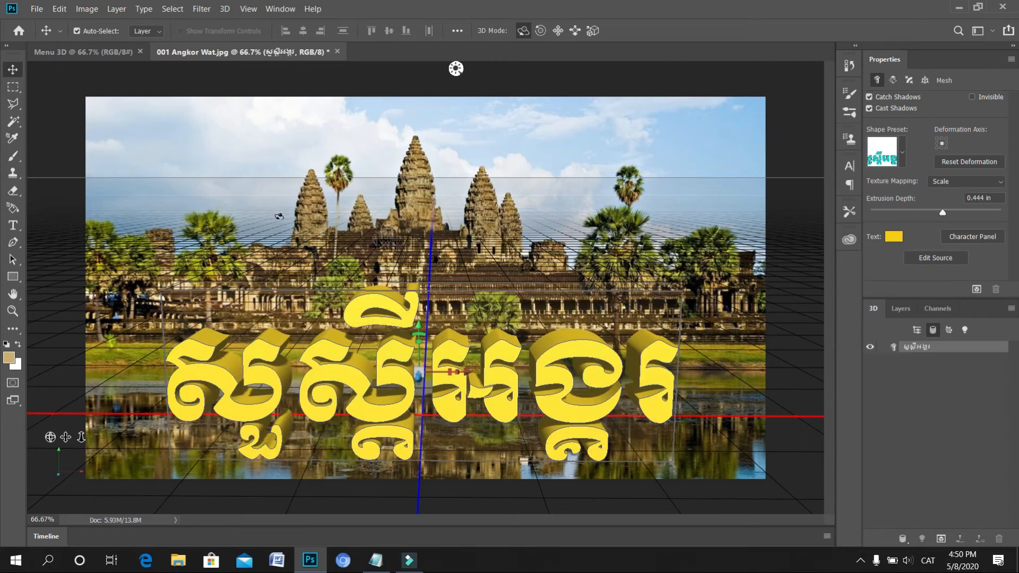
Step: Save a JPEG copy of the image named "001 Angkor Wat Khmer" in the 024 Menu 3D Photoshop folder, accepting the JPEG options
{"action": "left_click", "coordinate": [37, 9]}
{"action": "left_click", "coordinate": [51, 149]}
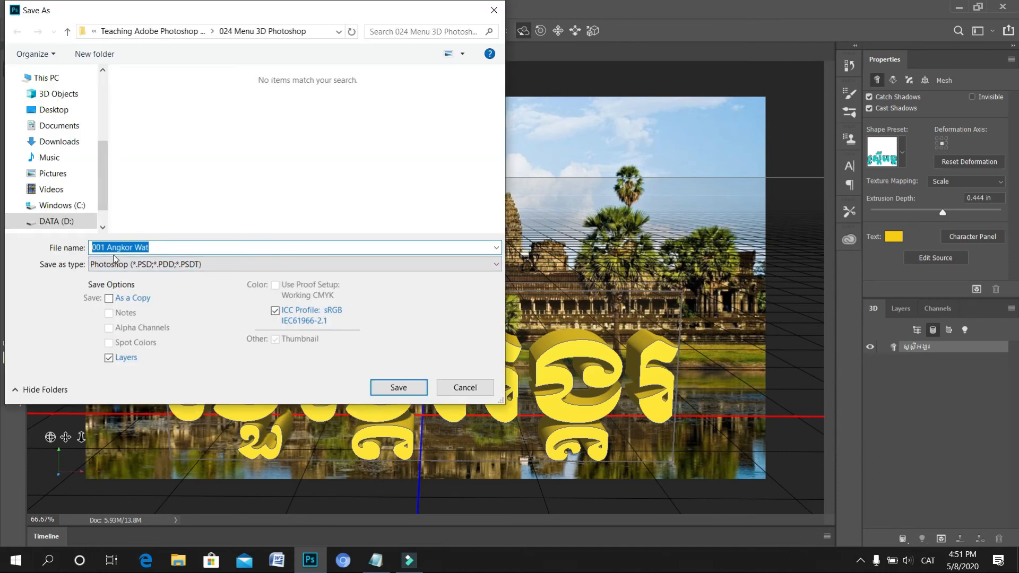
{"action": "key", "text": "End"}
{"action": "type", "text": "Khmer"}
{"action": "left_click", "coordinate": [257, 263]}
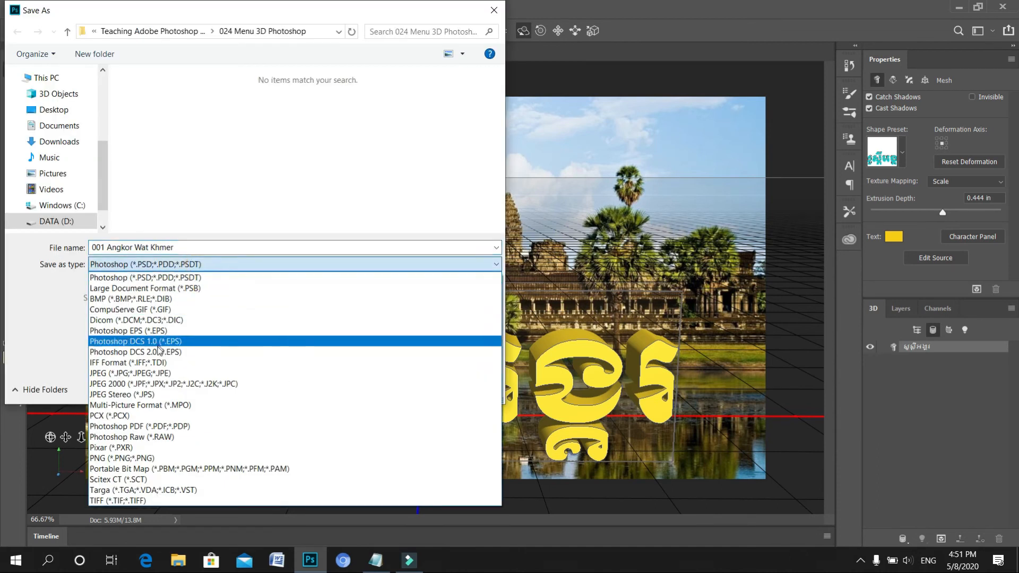
{"action": "left_click", "coordinate": [148, 373]}
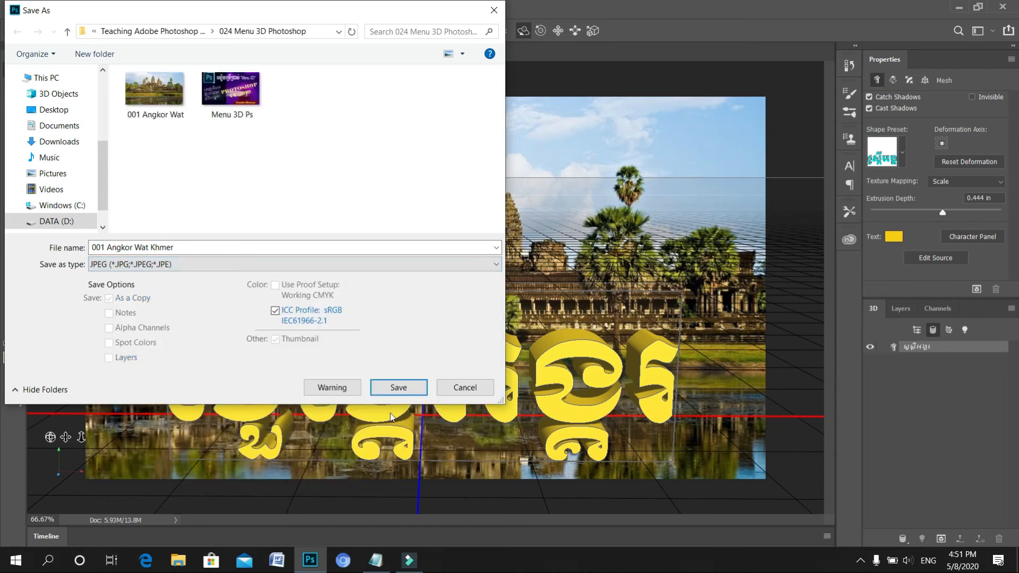
{"action": "left_click", "coordinate": [399, 387]}
{"action": "left_click", "coordinate": [574, 129]}
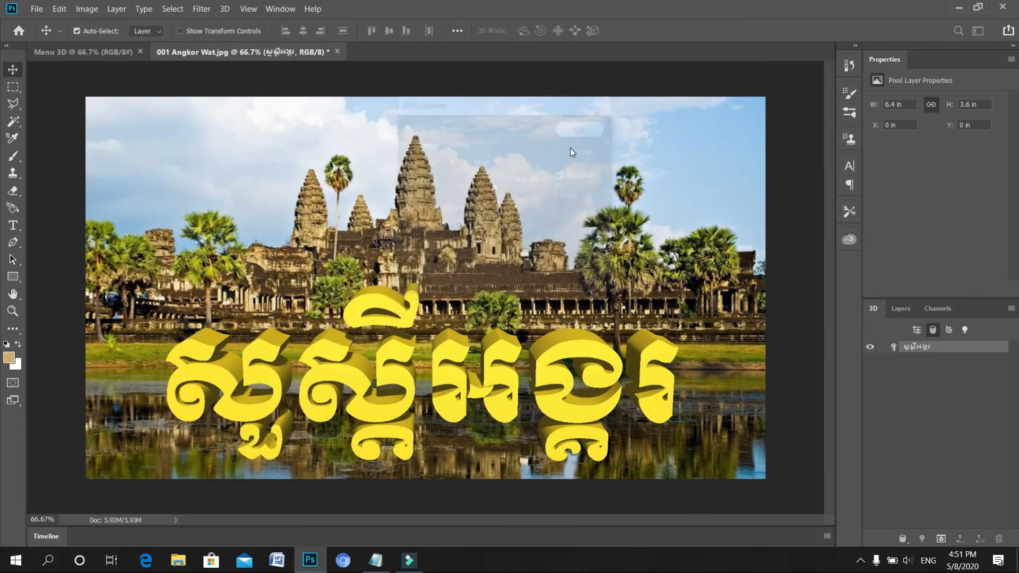
Step: Minimize Photoshop and switch to File Explorer to check the saved JPEG
{"action": "left_click", "coordinate": [958, 9]}
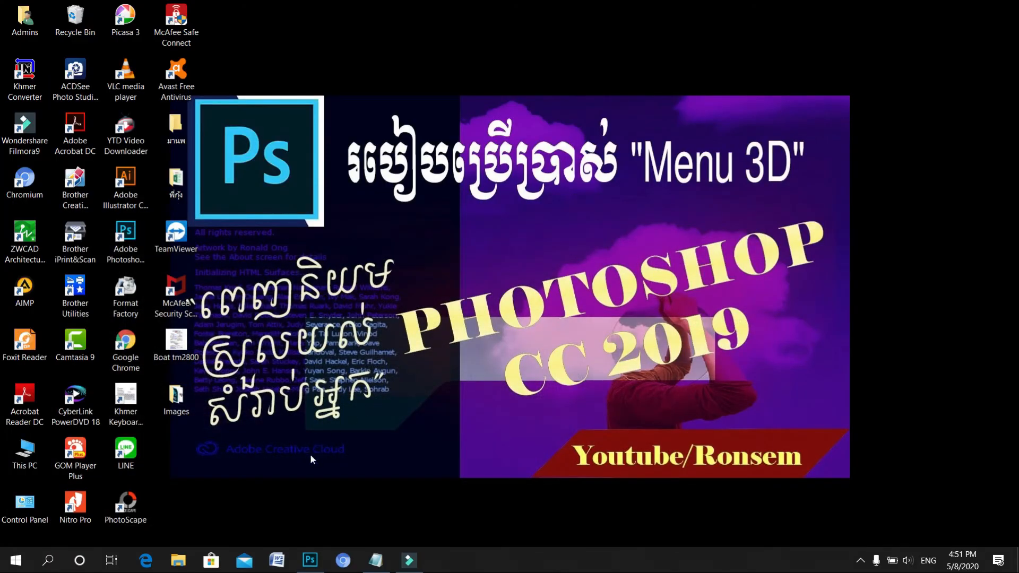
{"action": "left_click", "coordinate": [179, 561]}
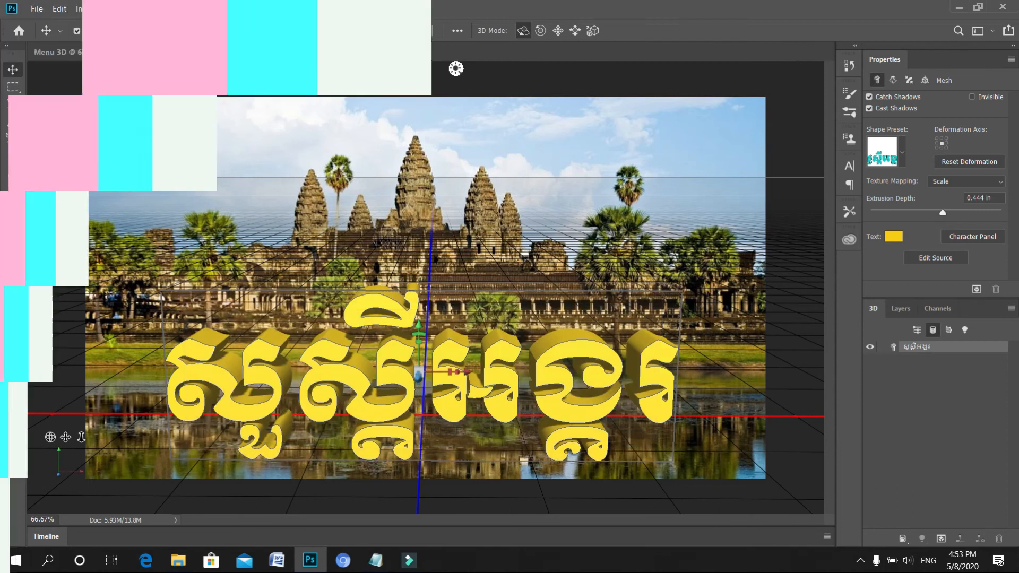
{"action": "left_click", "coordinate": [224, 8]}
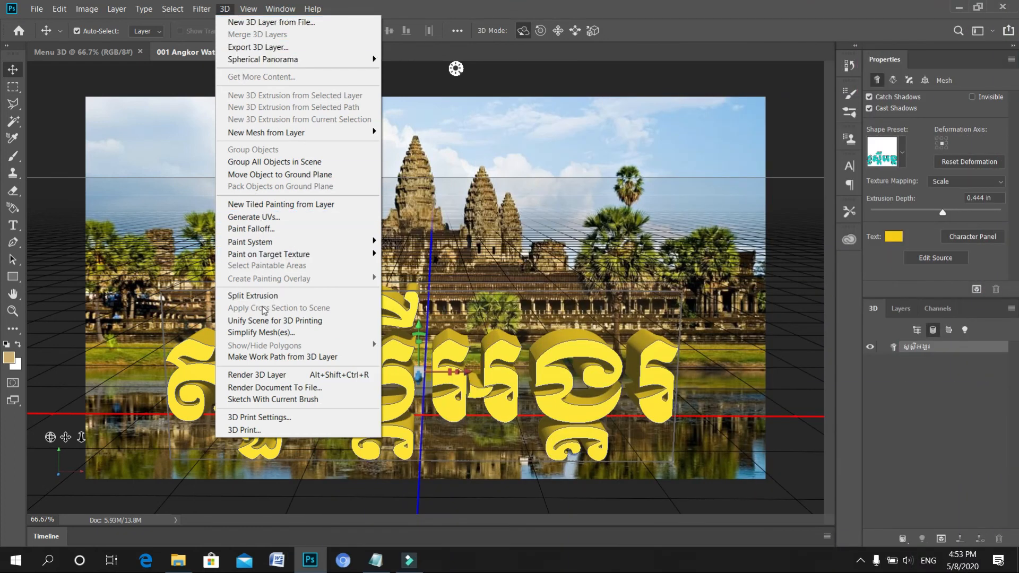
{"action": "left_click", "coordinate": [225, 9]}
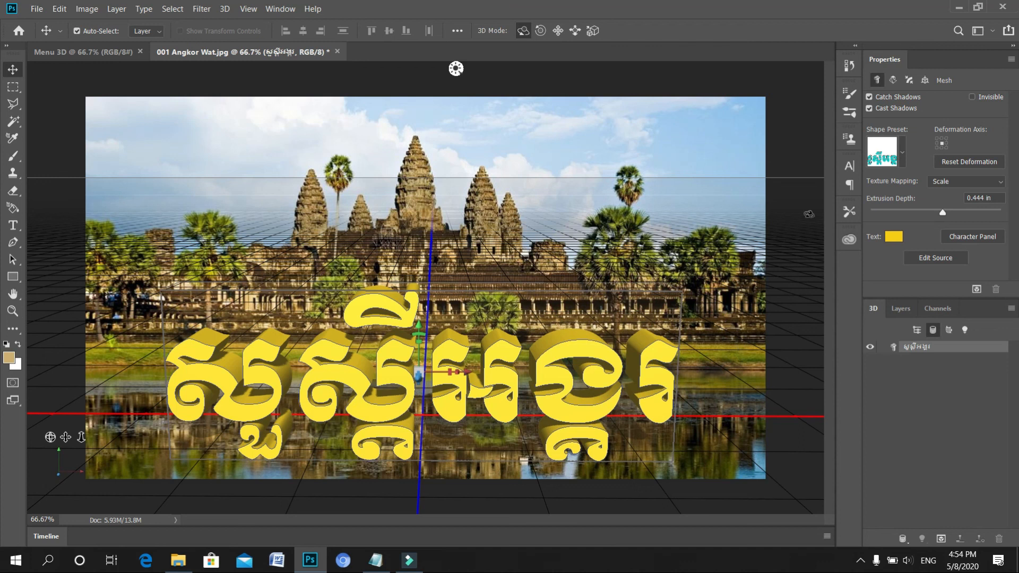
Step: Quit Photoshop without saving the changes to 001 Angkor Wat.jpg
{"action": "left_click", "coordinate": [1002, 7]}
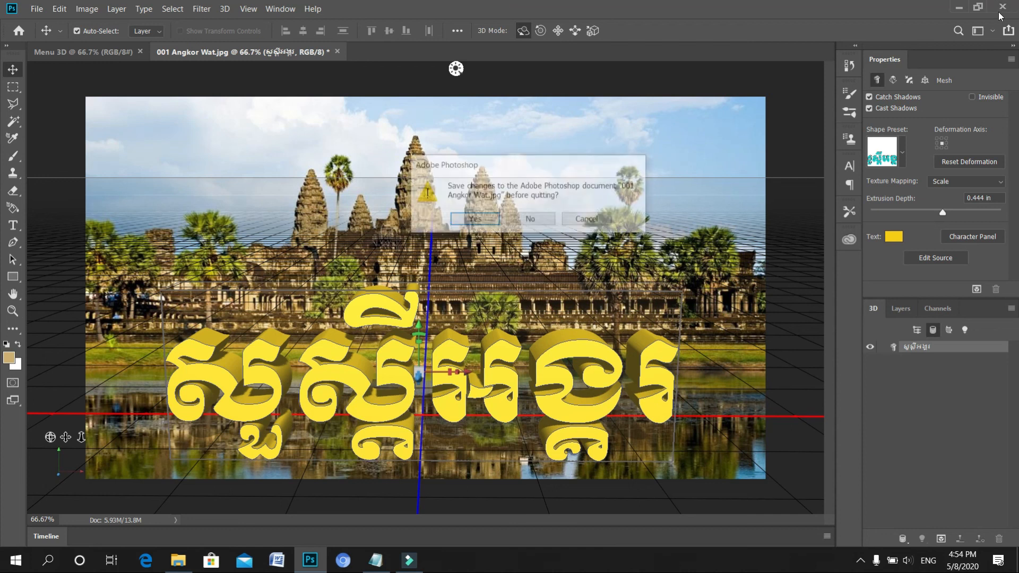
{"action": "left_click", "coordinate": [531, 220]}
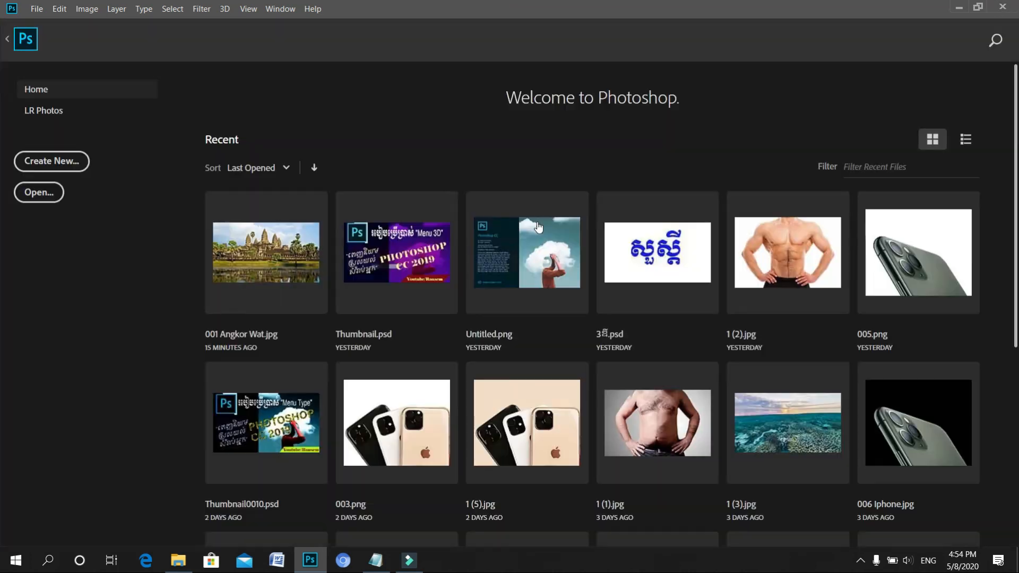